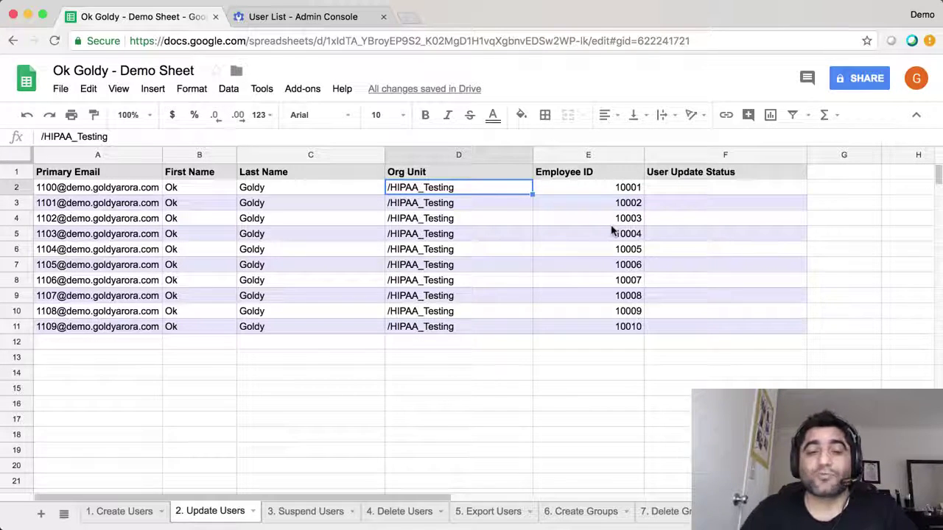
Check the org unit in D2 of the '1. Create Users' sheet's ten created users.
left_click(114, 511)
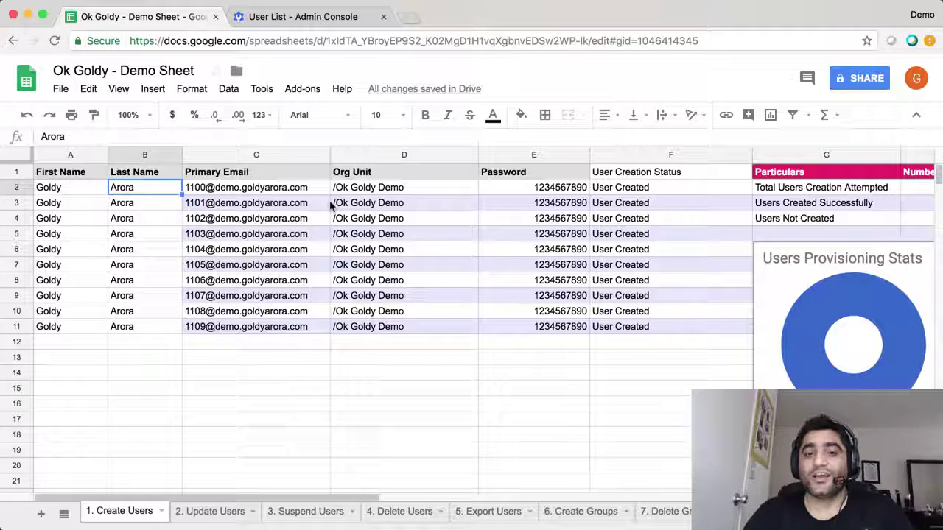
left_click(366, 190)
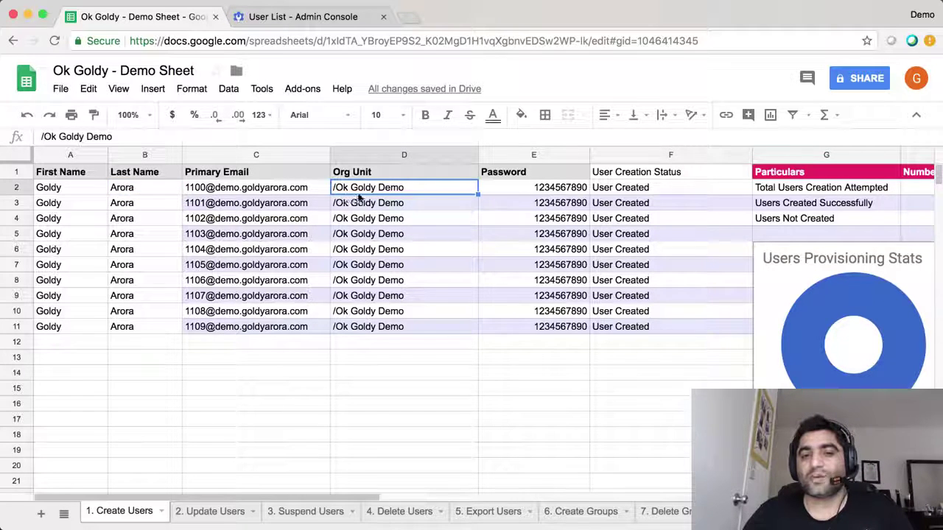
In Google Admin, confirm a created user sits in Ok Goldy Demo with no employee ID.
left_click(287, 17)
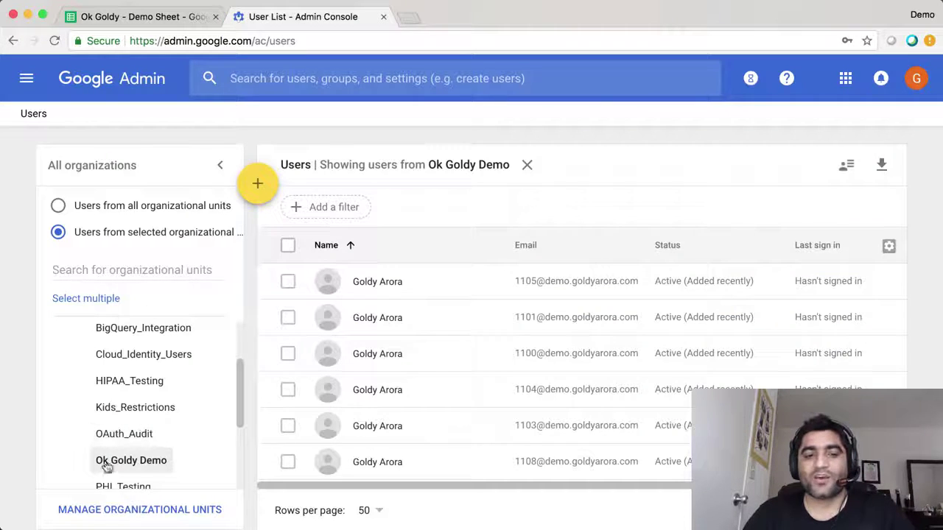
left_click(379, 283)
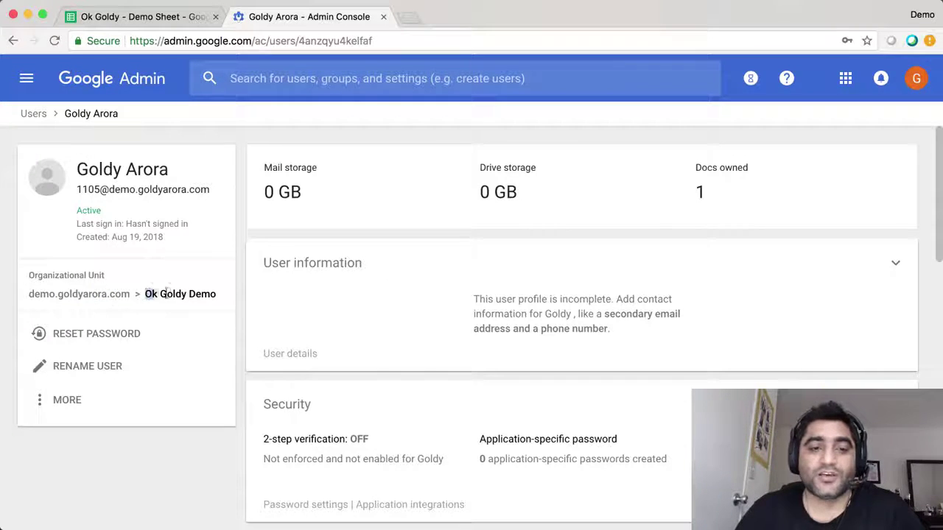
left_click(328, 303)
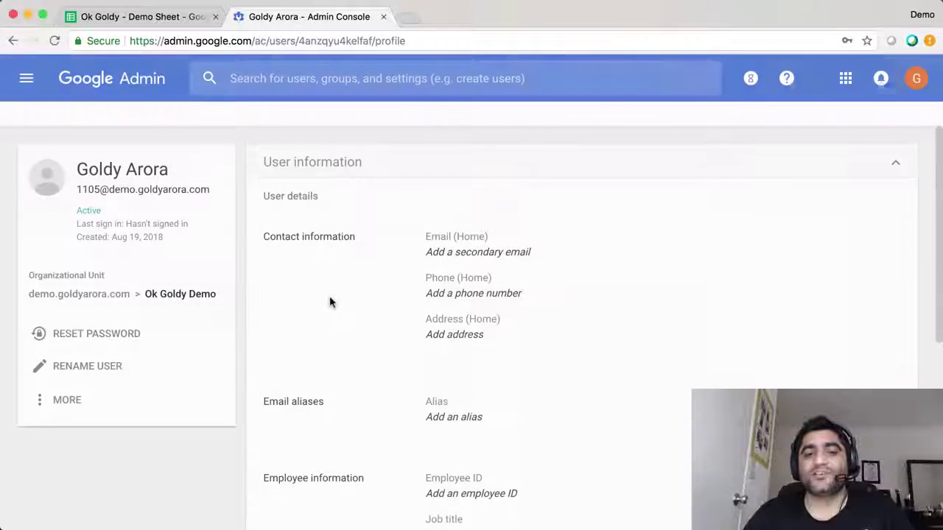
scroll(380, 331, "down", 1)
scroll(391, 391, "down", 1)
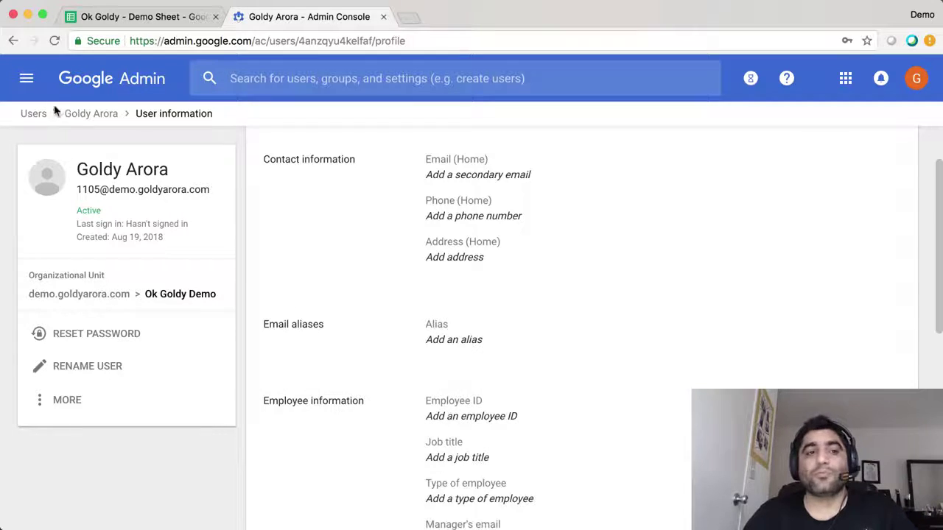
left_click(11, 41)
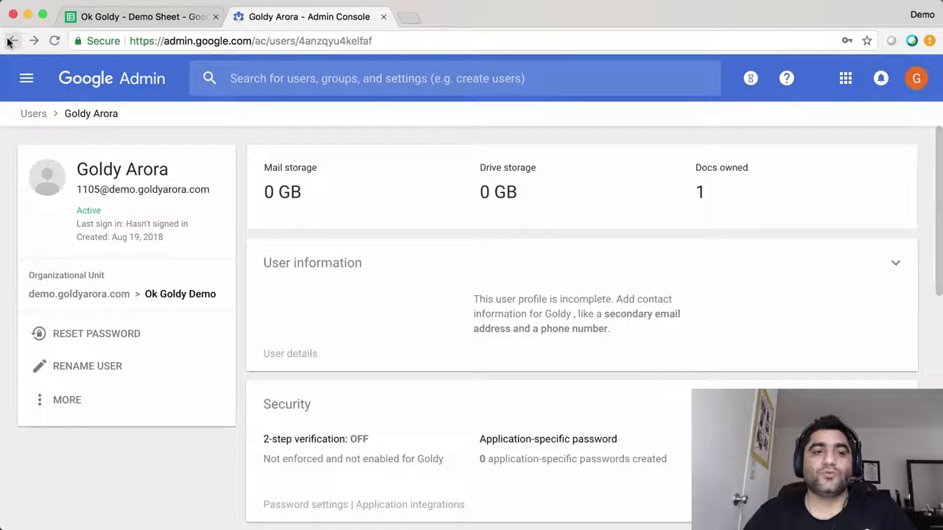
left_click(144, 16)
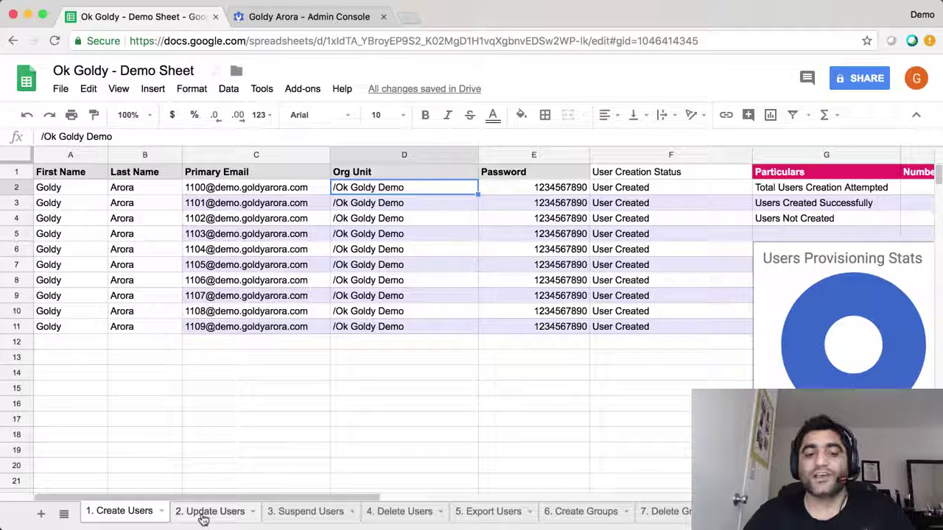
Review the Update Users rows (/HIPAA_Testing, employee IDs 10001–10010) and enter '/' in D13.
left_click(212, 516)
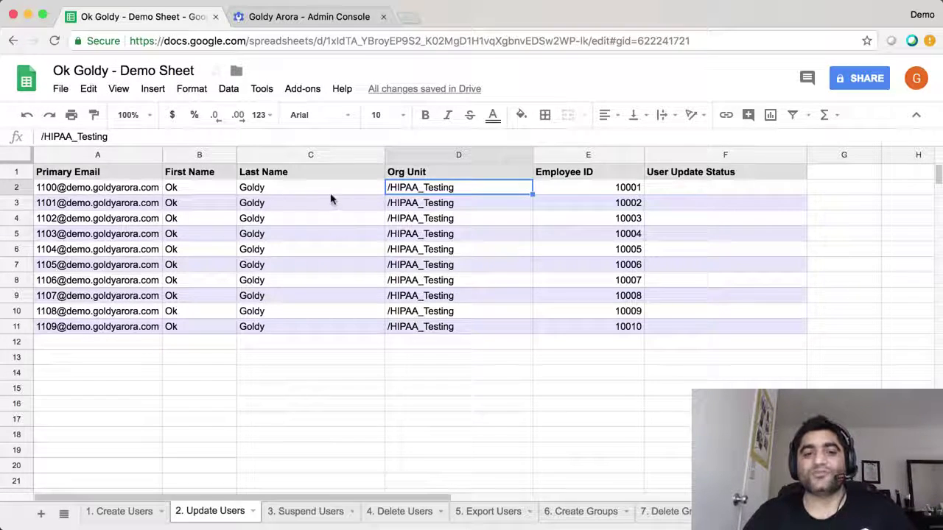
key("Left")
key("Left")
key("Left")
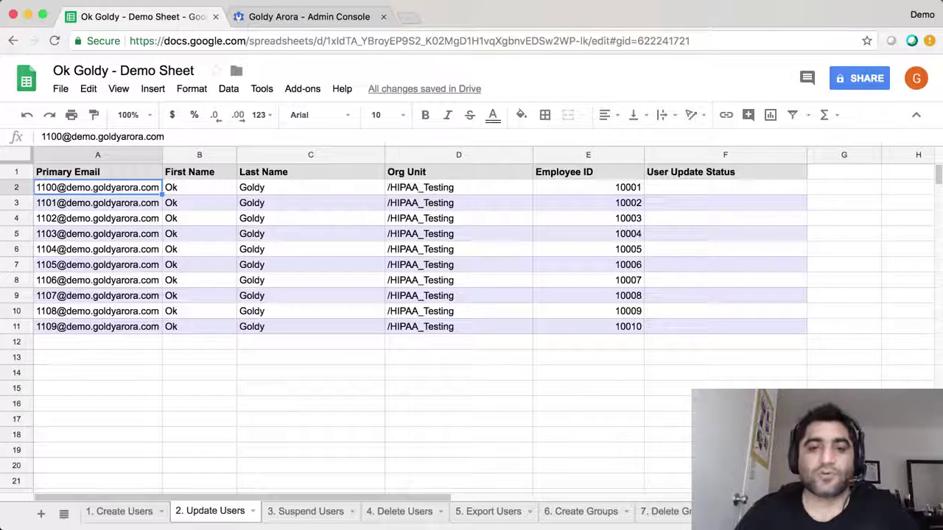
left_click(178, 193)
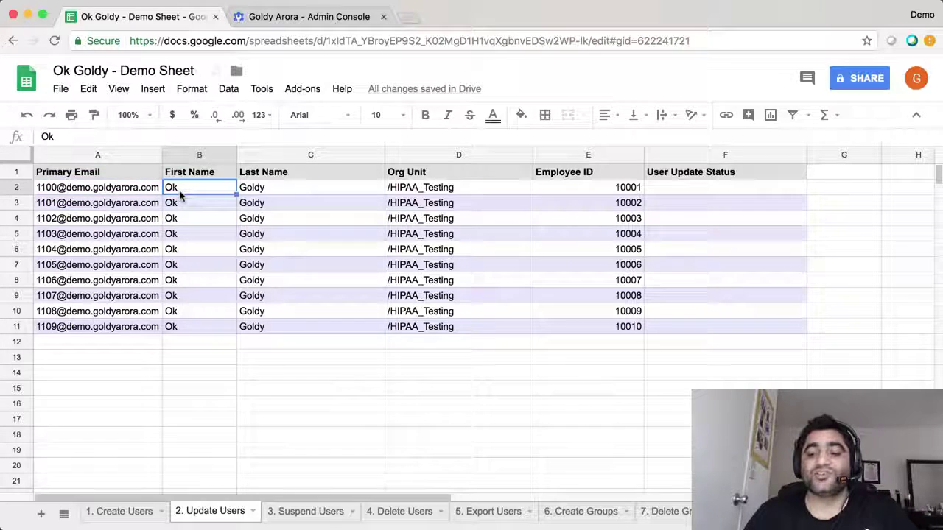
left_click_drag(178, 191, 316, 205)
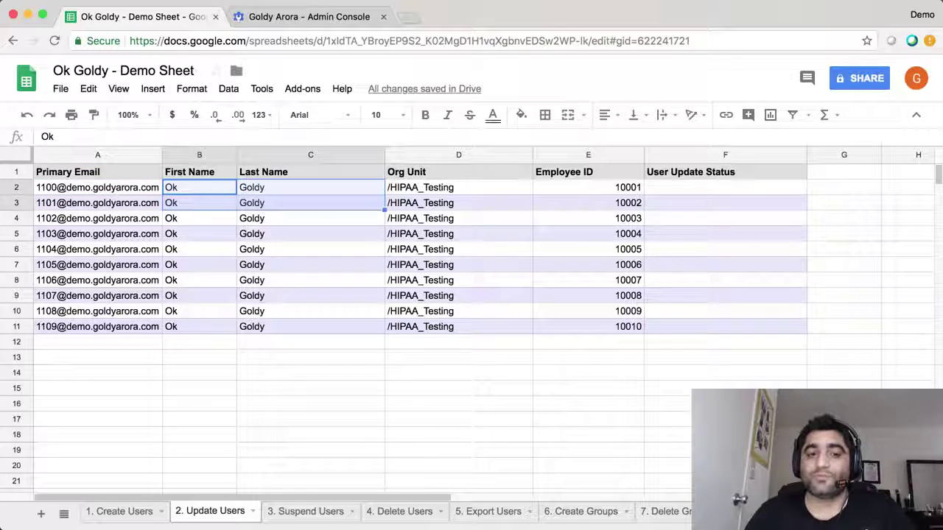
left_click(199, 227)
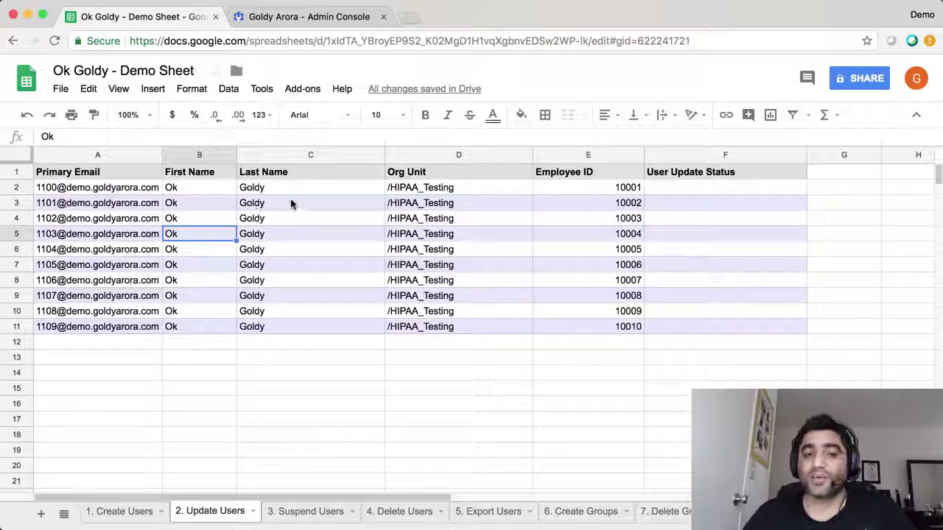
left_click(421, 192)
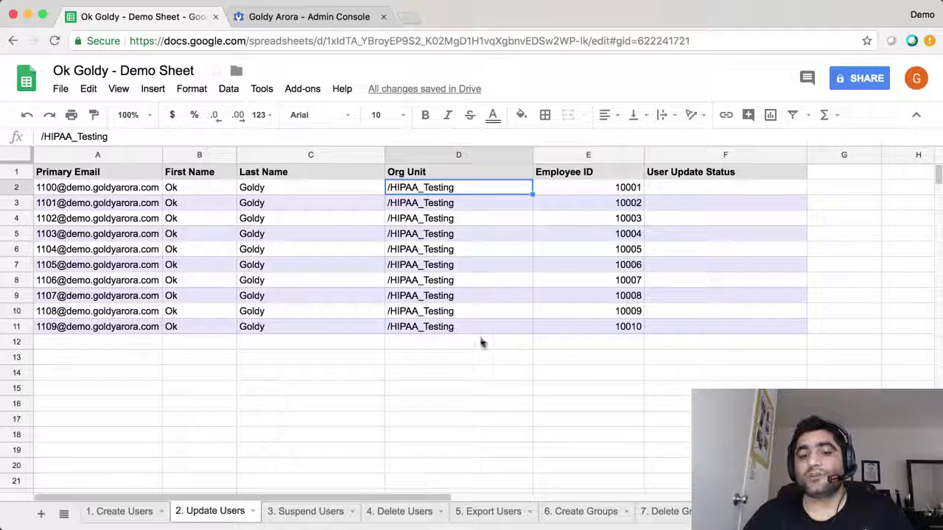
double_click(472, 359)
type("/")
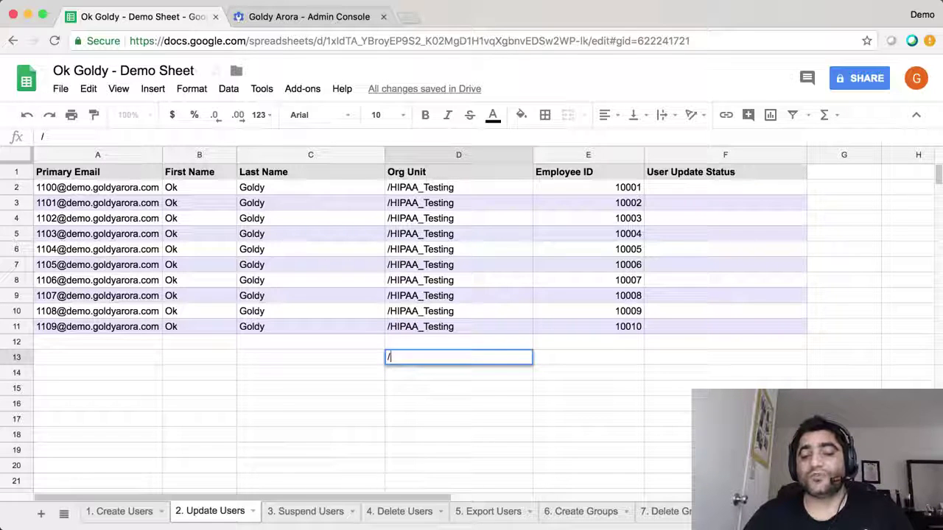
key("Return")
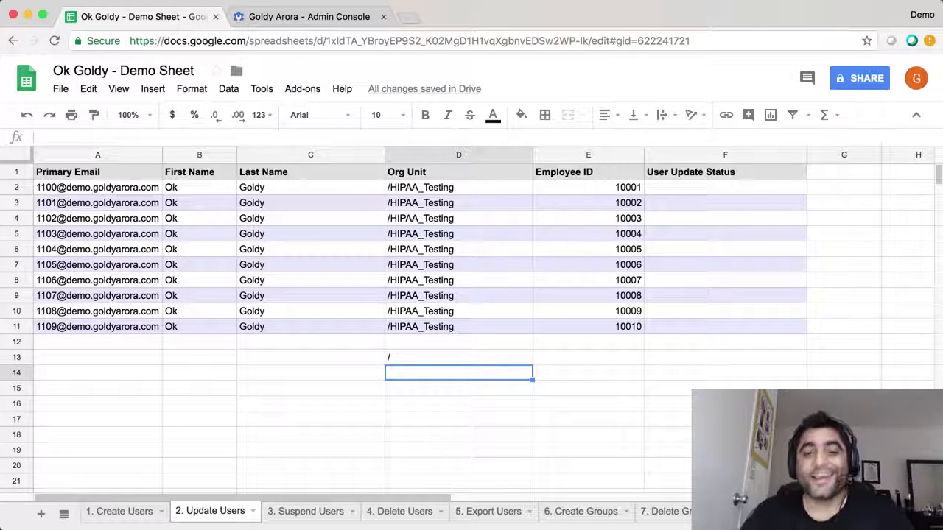
Show the Admin user list for all org units and scroll to find HIPAA_Testing.
left_click(276, 20)
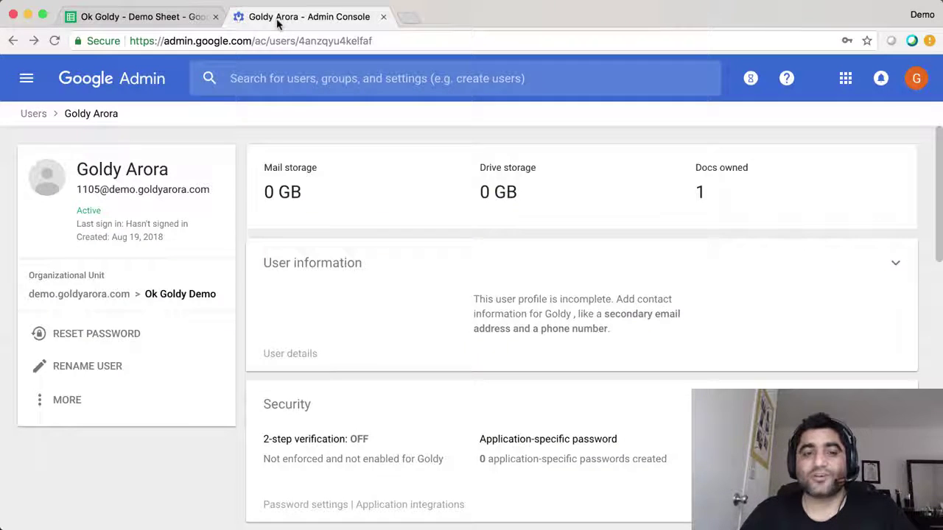
left_click(37, 115)
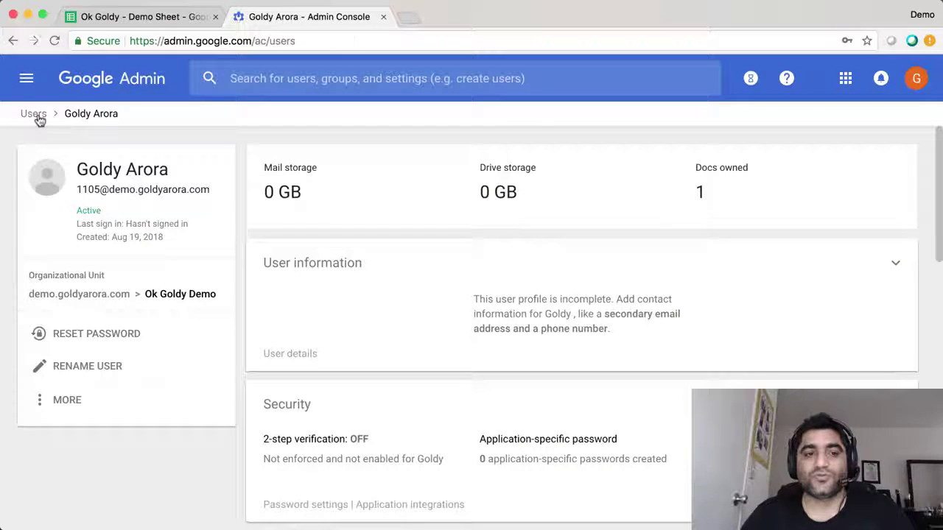
scroll(114, 433, "down", 1)
scroll(114, 433, "down", 2)
scroll(114, 434, "down", 2)
scroll(114, 433, "down", 1)
scroll(114, 433, "down", 1)
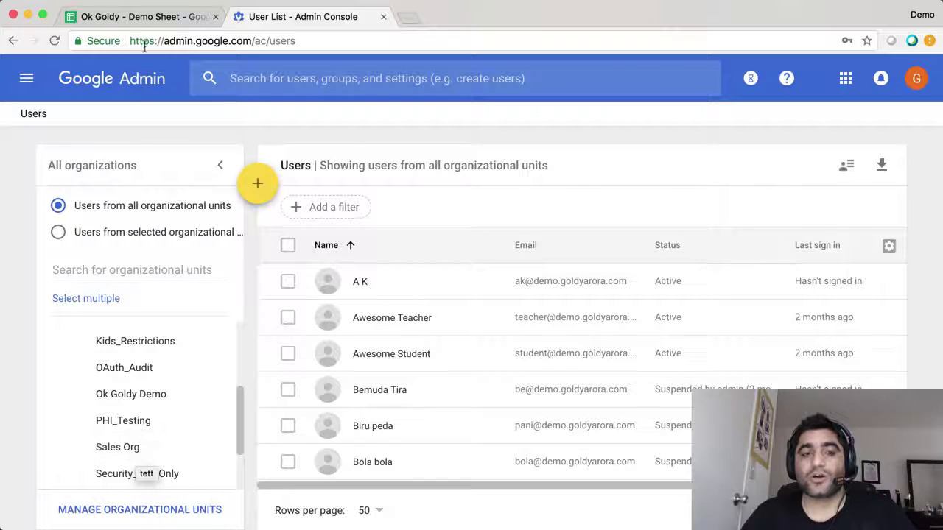
Enter '/Sales Org.' in D13, then clear it again.
left_click(146, 17)
double_click(438, 359)
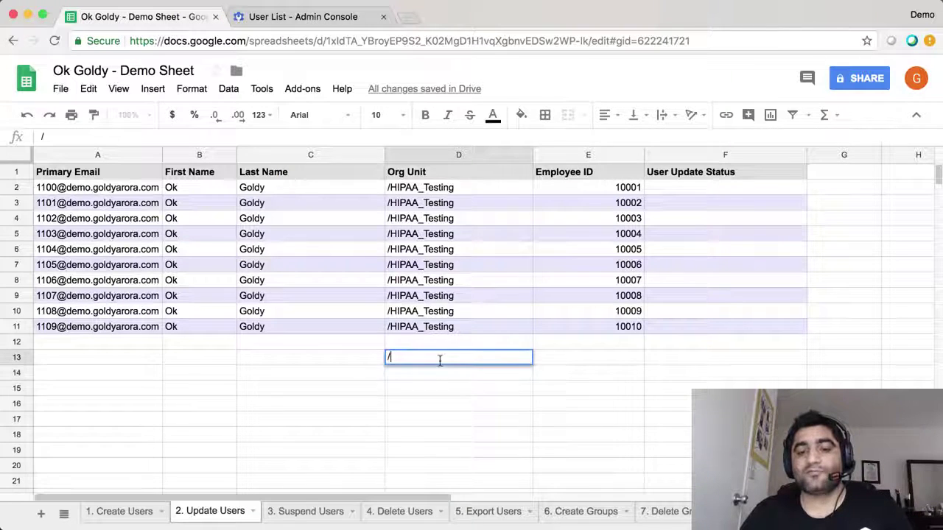
type("Sales")
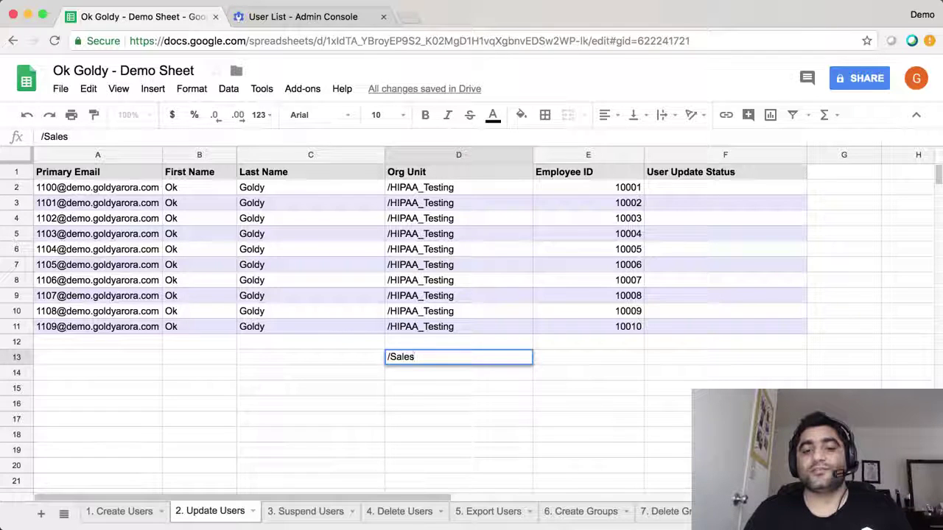
type(" g.")
key("Return")
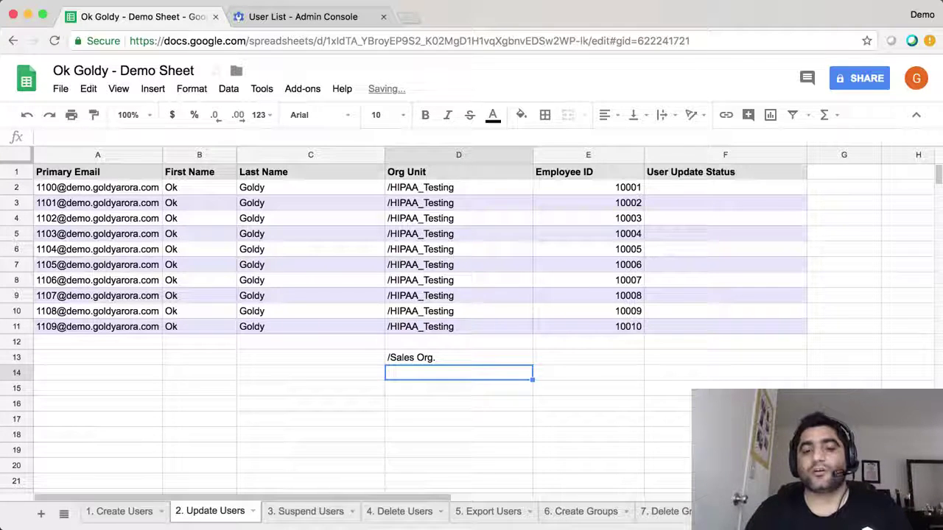
key("Up")
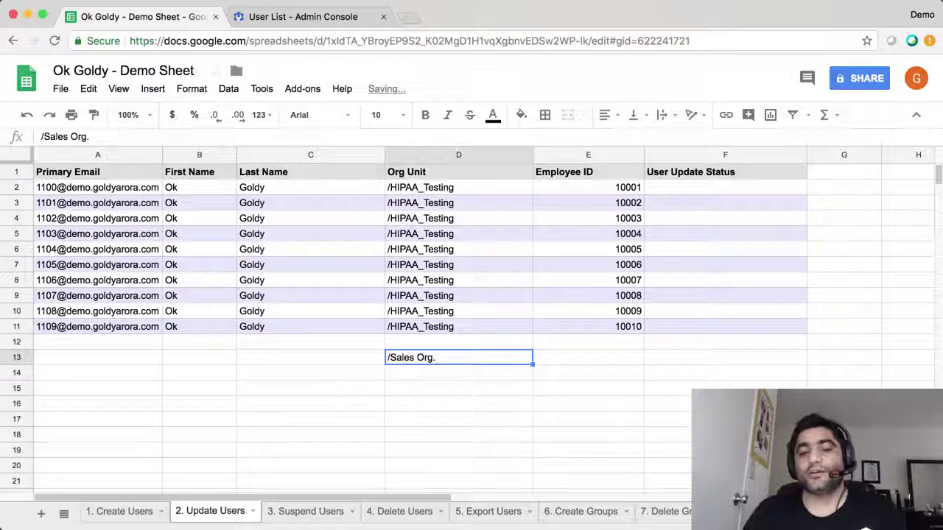
key("Delete")
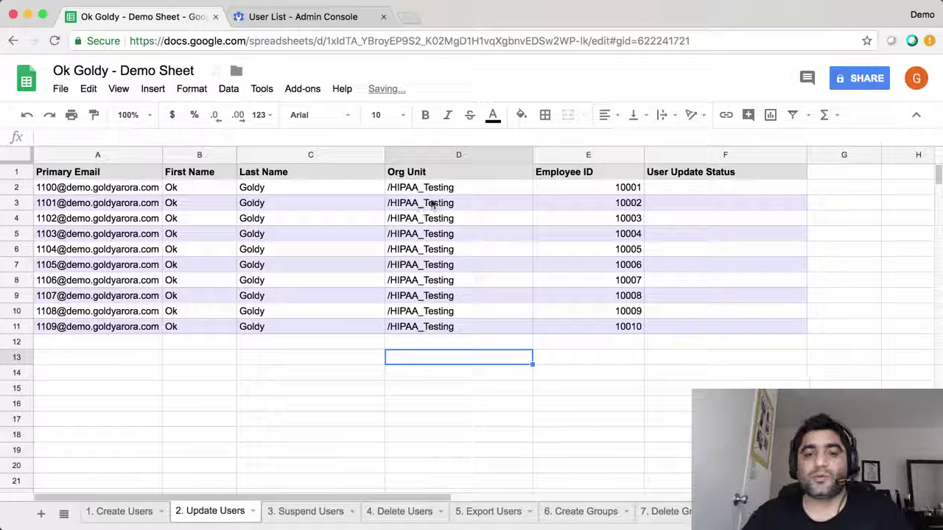
left_click(298, 89)
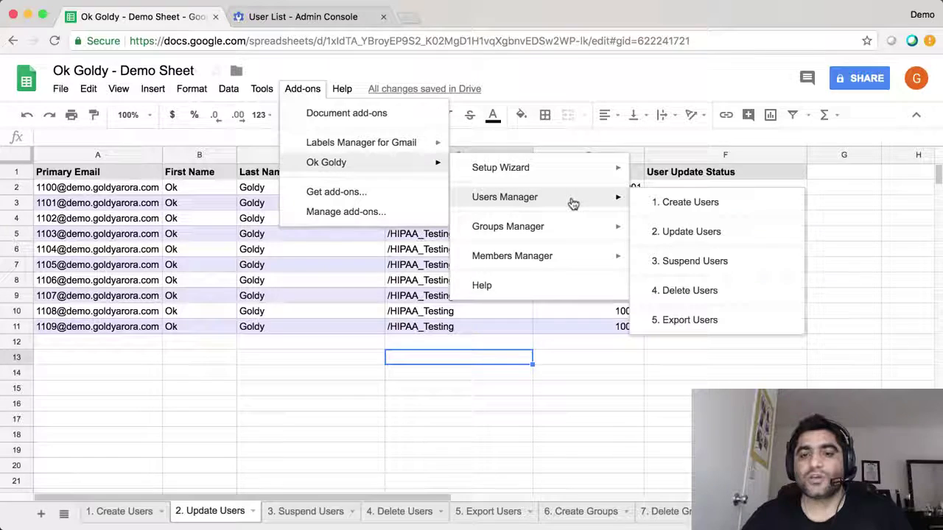
mouse_move(504, 196)
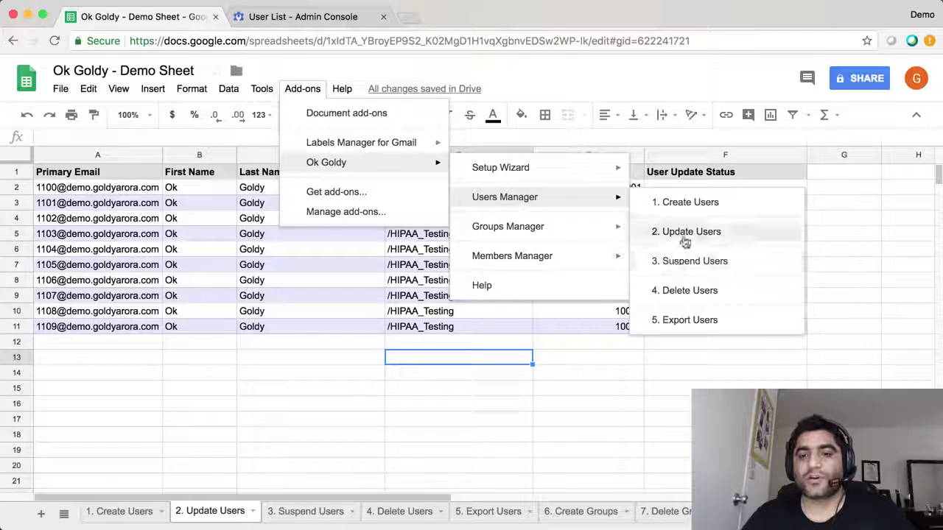
Run Ok Goldy's '2. Update Users' and check the summary: 10 attempted, 10 updated, 0 failed.
left_click(686, 232)
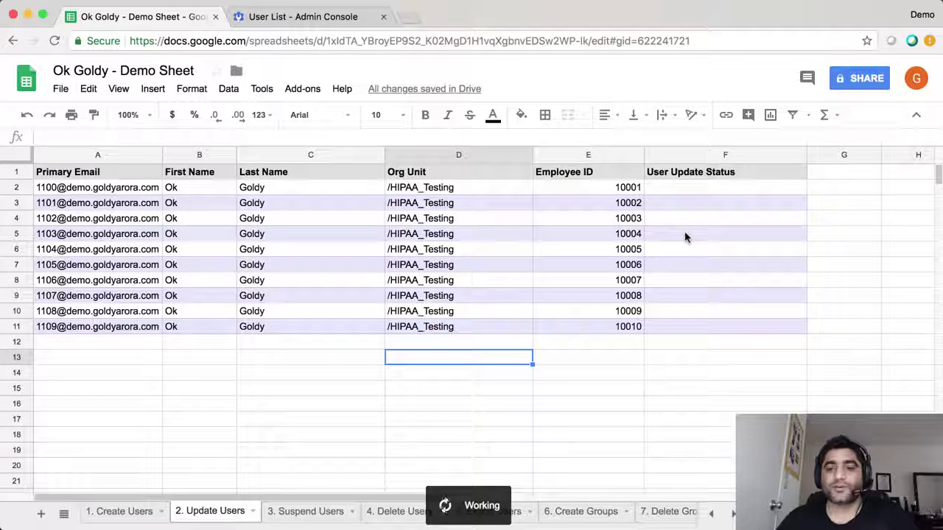
left_click(687, 193)
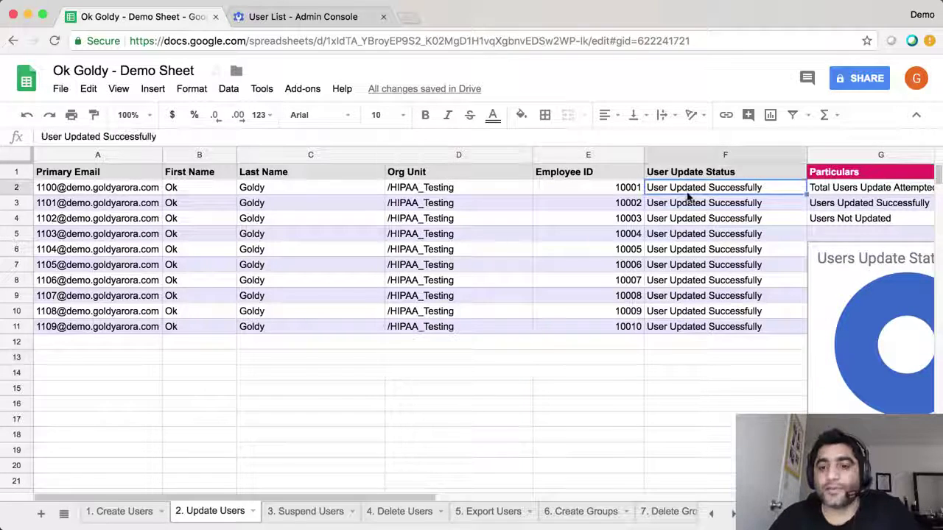
key("Right")
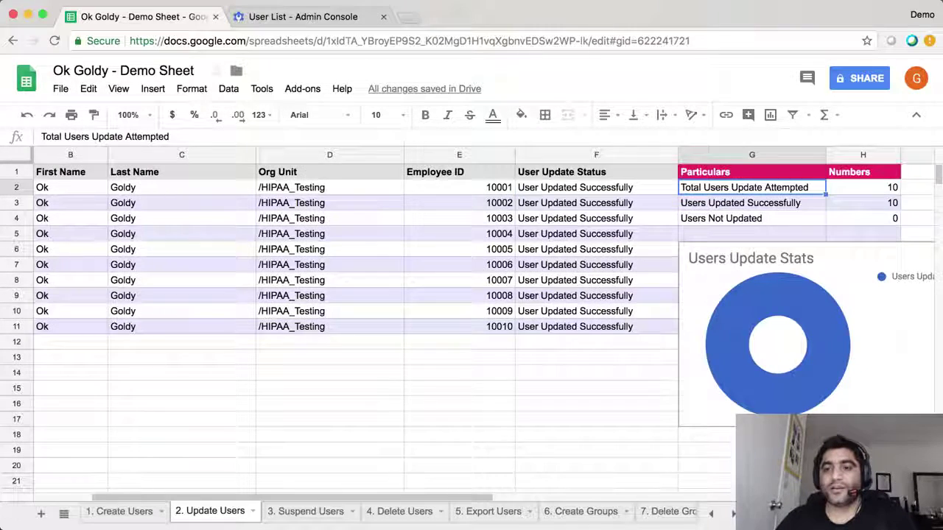
key("Right")
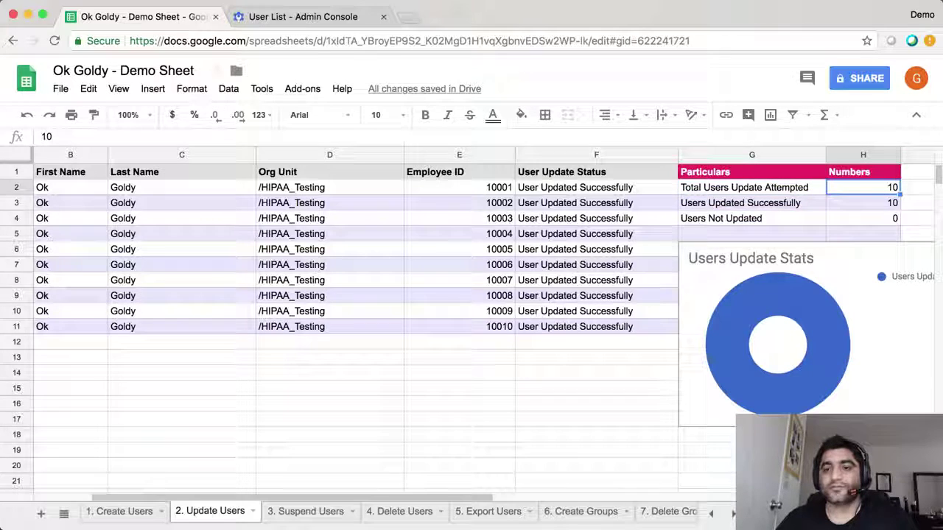
key("Left")
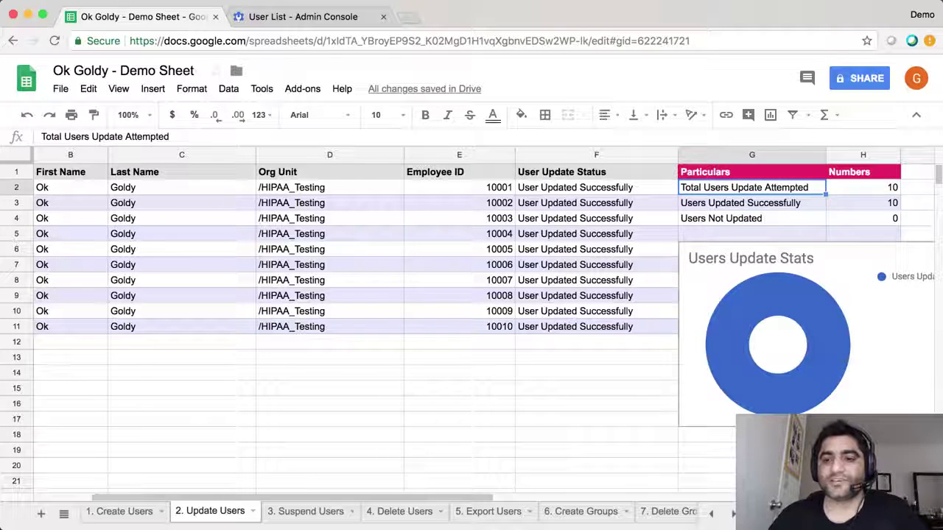
key("Down")
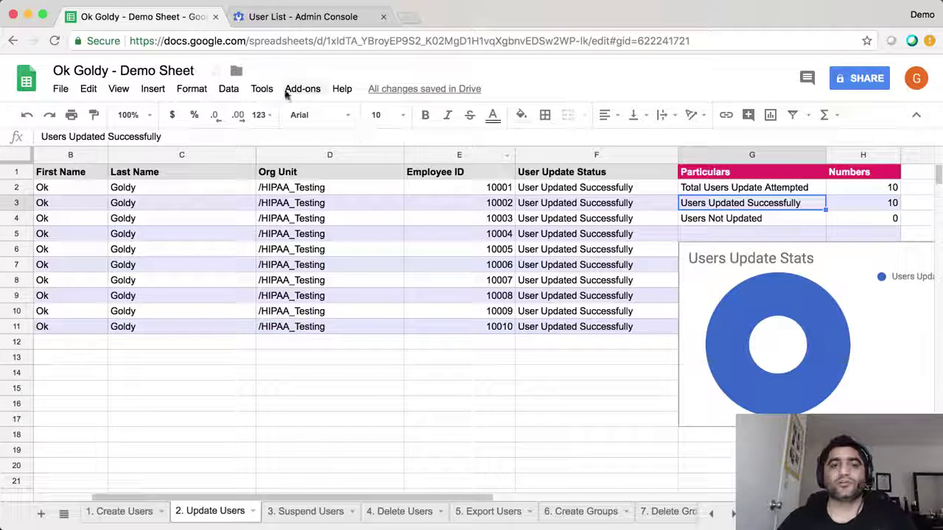
Filter the Admin user list to the Ok Goldy Demo unit and open the first user.
left_click(288, 19)
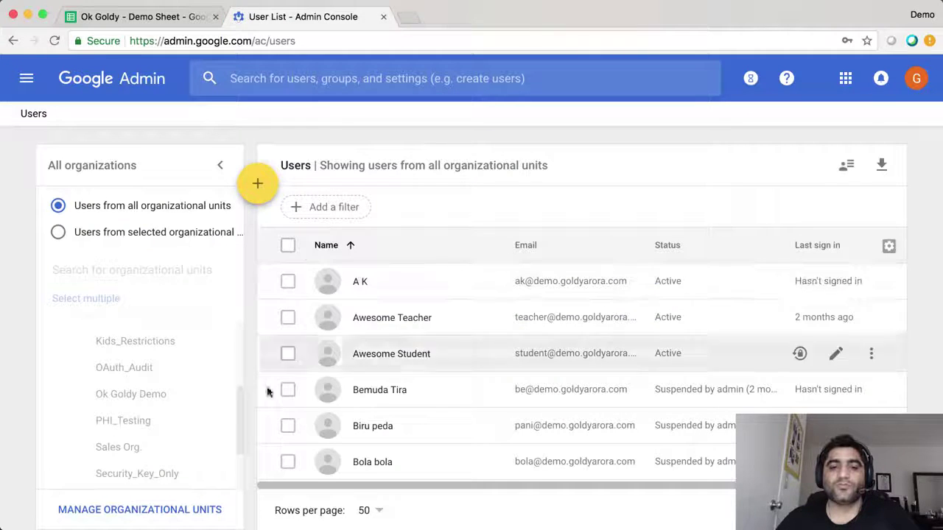
scroll(221, 405, "down", 2)
scroll(184, 398, "down", 1)
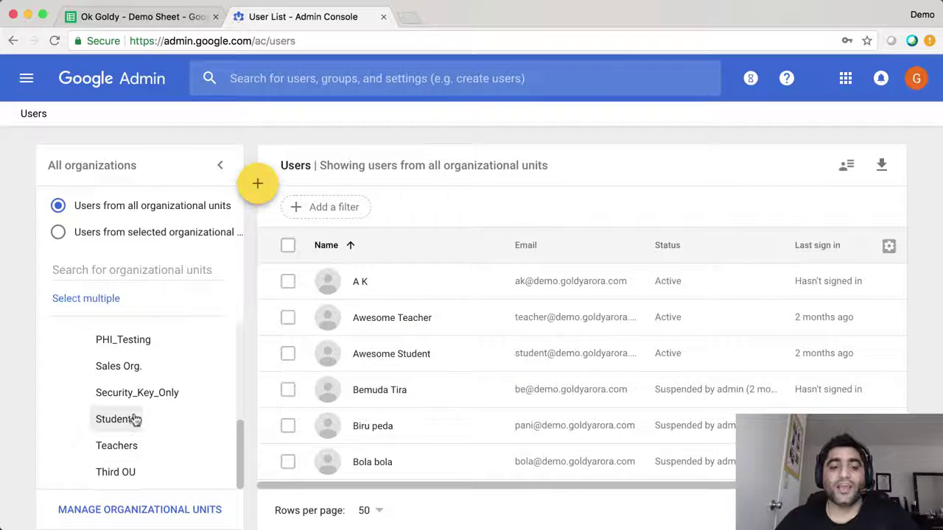
scroll(135, 419, "up", 1)
scroll(133, 442, "down", 1)
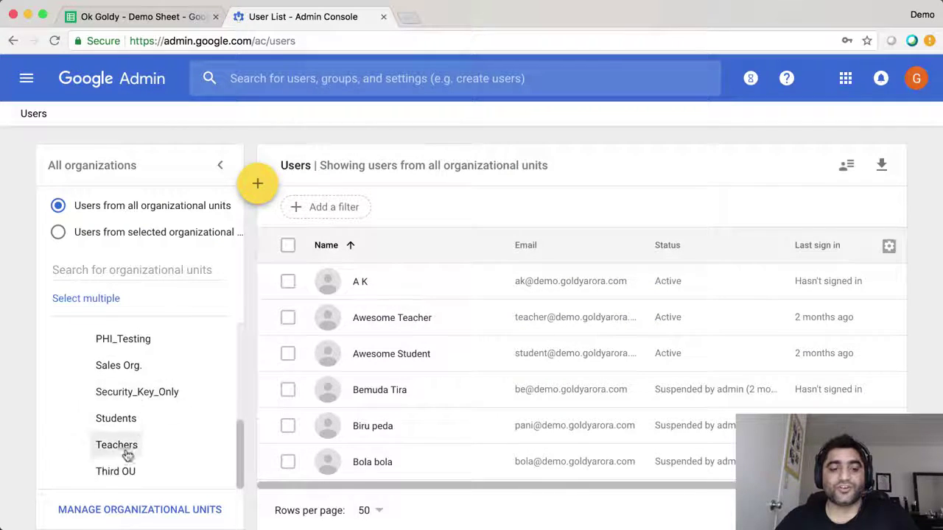
scroll(123, 420, "up", 1)
scroll(121, 398, "up", 1)
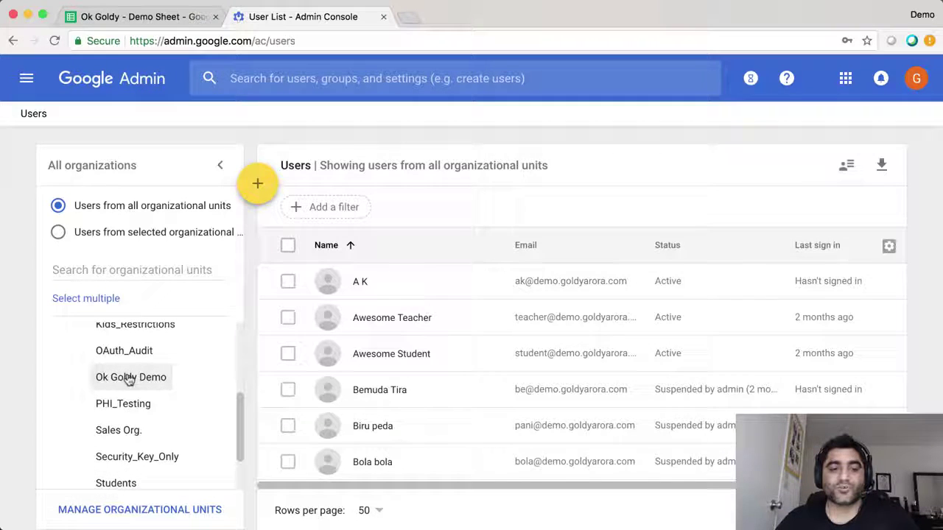
left_click(129, 378)
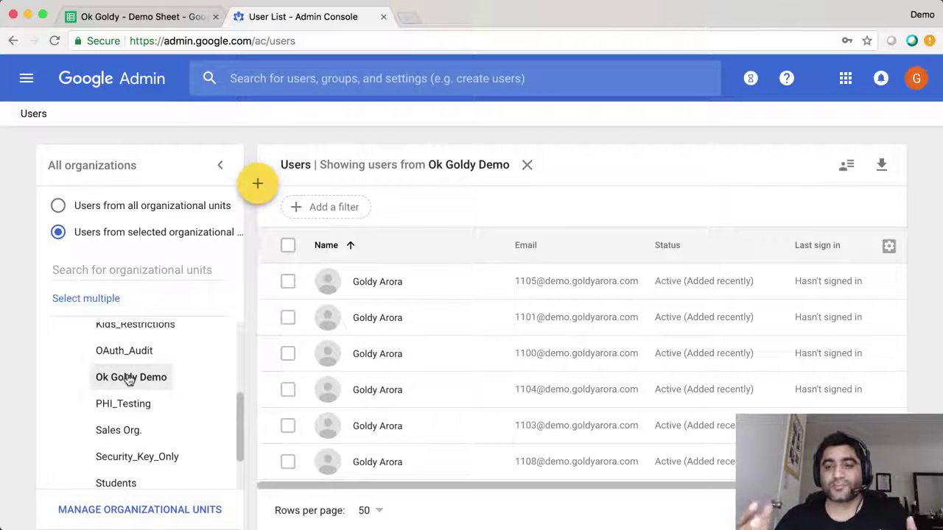
left_click(380, 294)
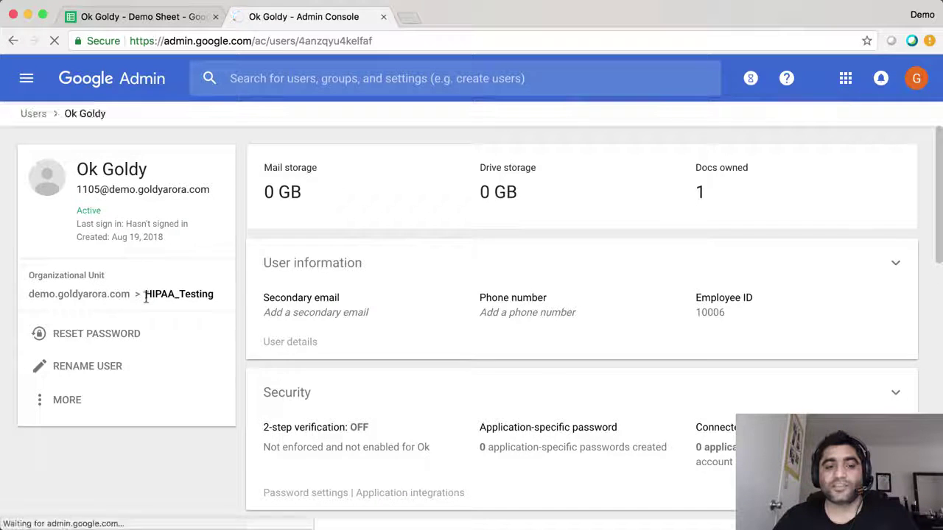
Verify the user's HIPAA_Testing org unit and employee ID 10006, then return to Users.
left_click_drag(145, 295, 194, 297)
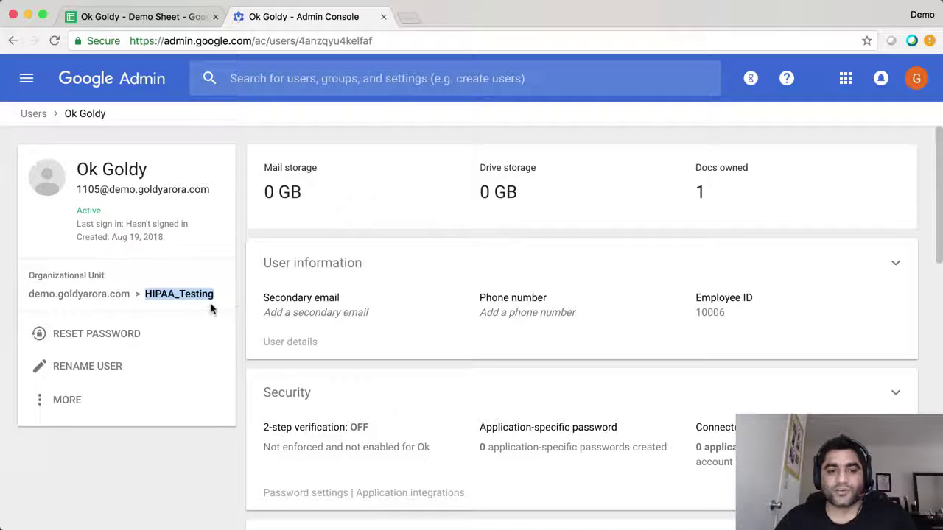
left_click(383, 301)
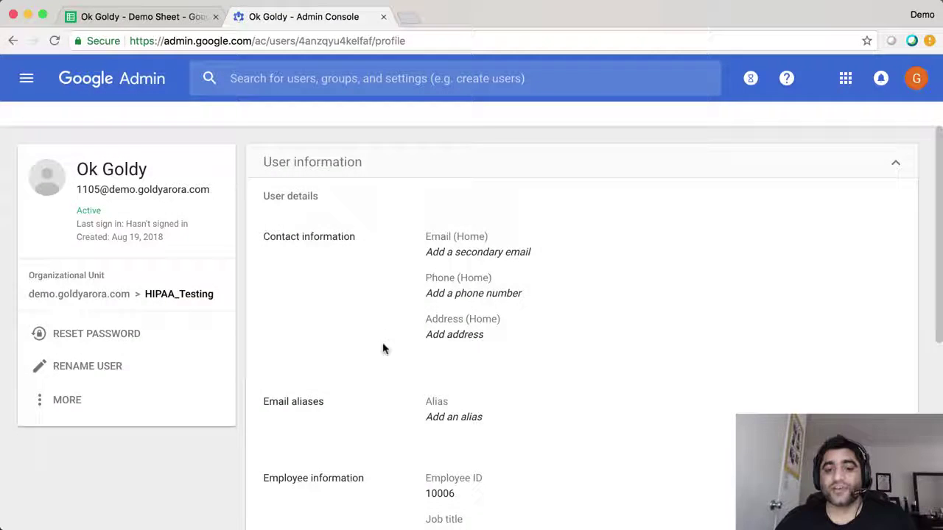
scroll(384, 349, "down", 3)
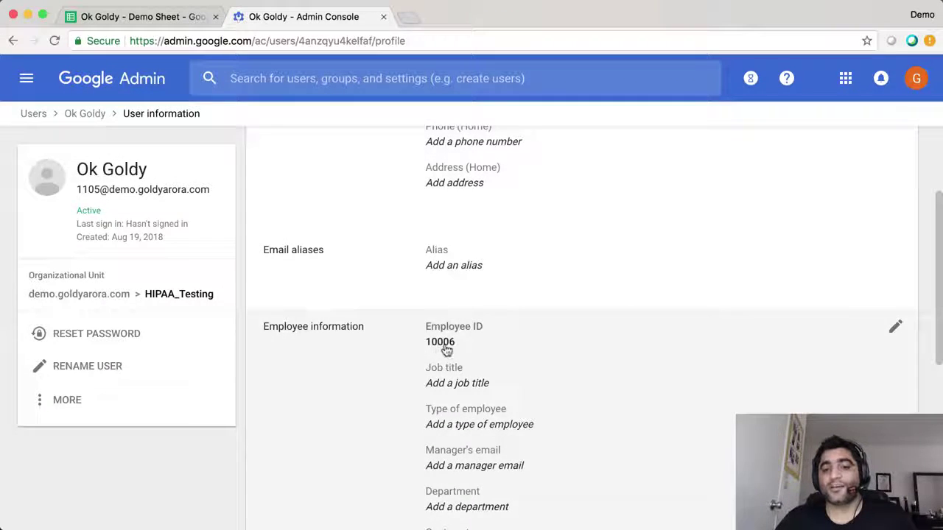
left_click(35, 115)
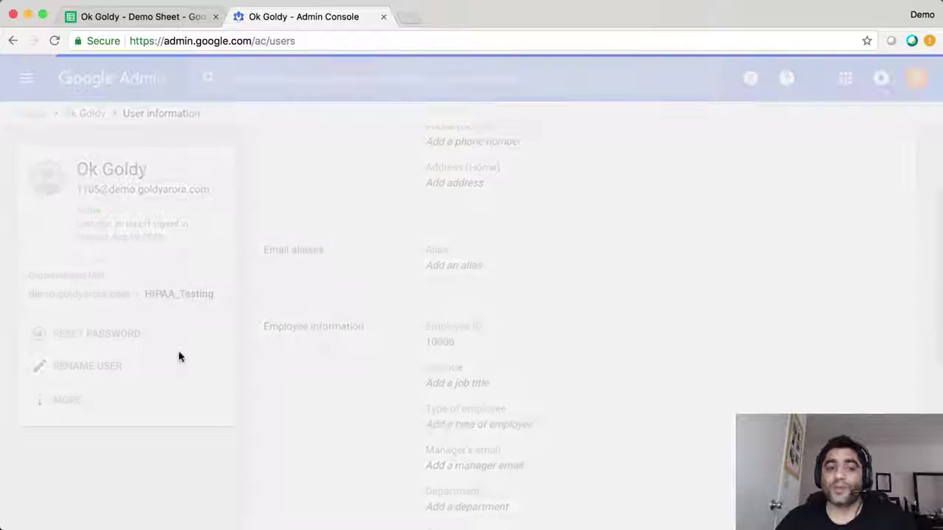